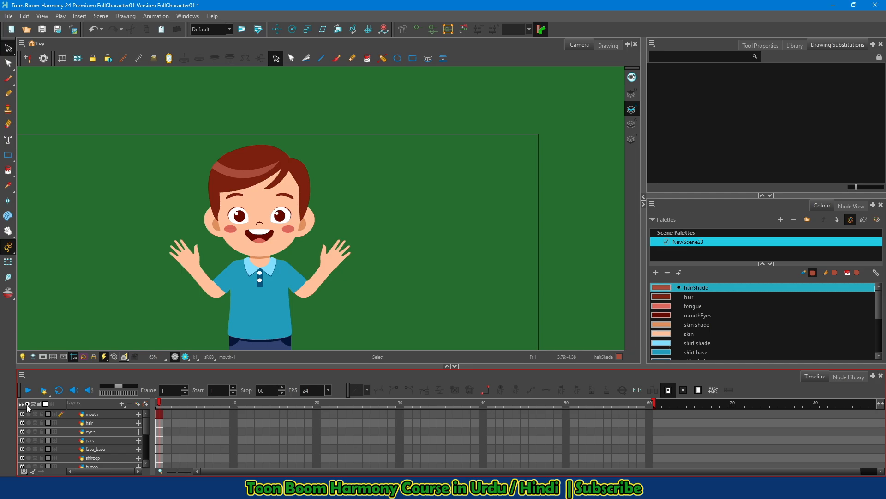
Hide the mouth layer and show it again to check which artwork it holds.
mouse_move(149, 419)
left_mouse_down()
mouse_move(149, 452)
mouse_move(149, 418)
left_mouse_up()
left_click(23, 414)
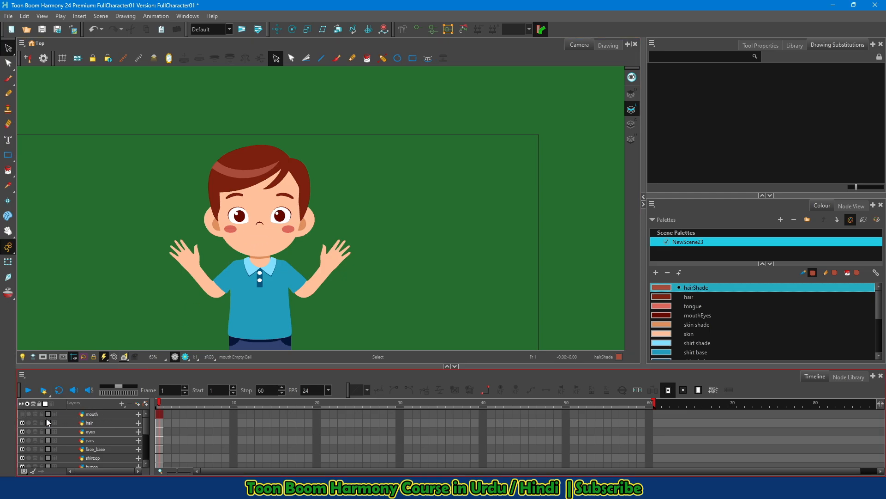
left_click(22, 414)
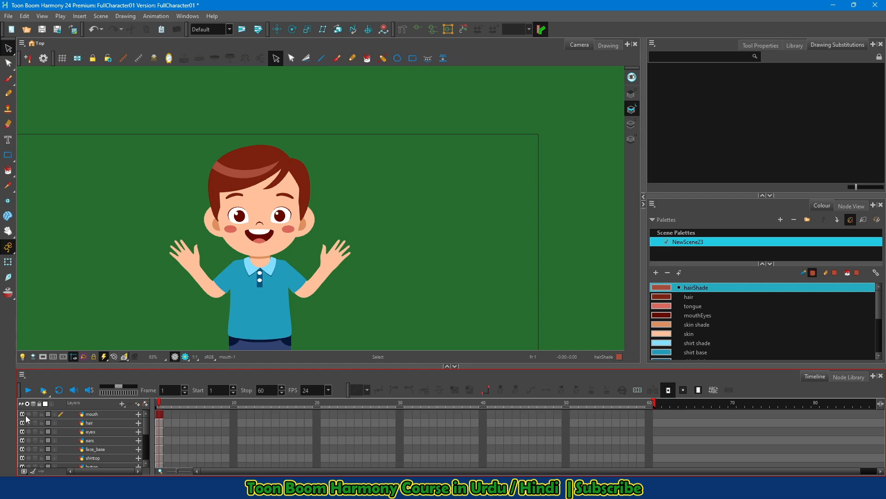
Add a Drawing Substitutions view and use it to list the mouth layer's drawings.
left_click(115, 415)
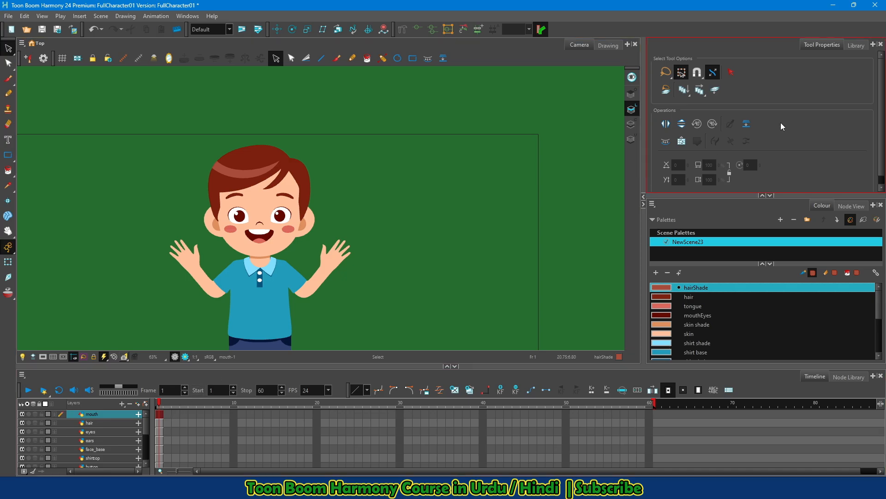
left_click(873, 47)
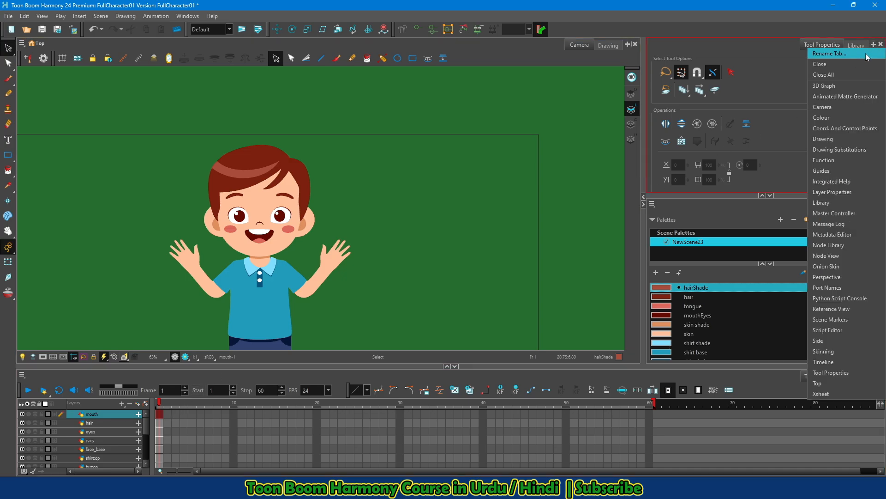
left_click(849, 149)
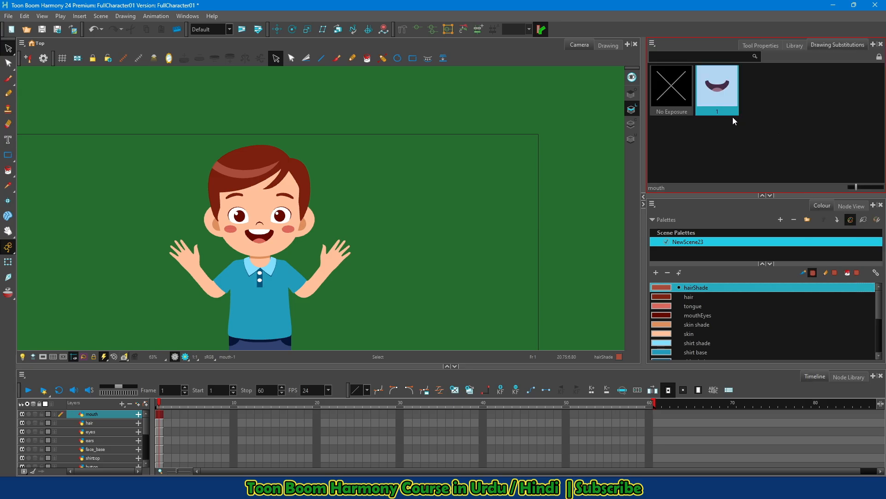
left_click(93, 418)
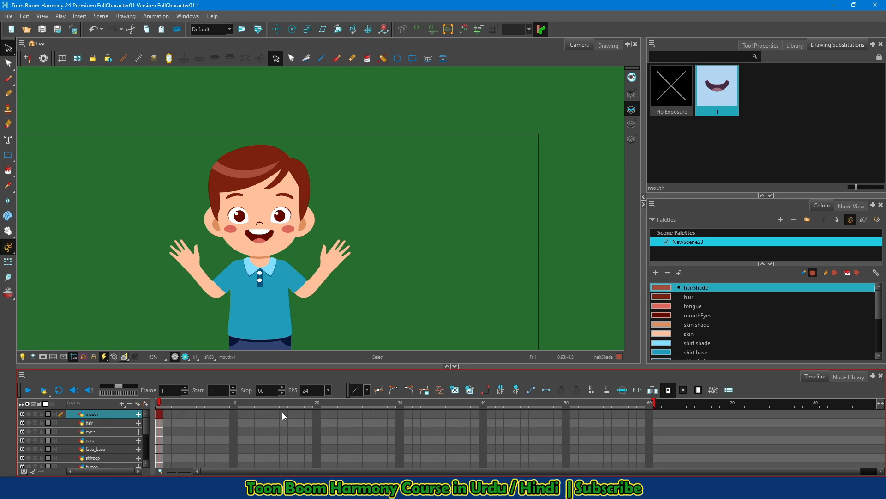
left_click(672, 180)
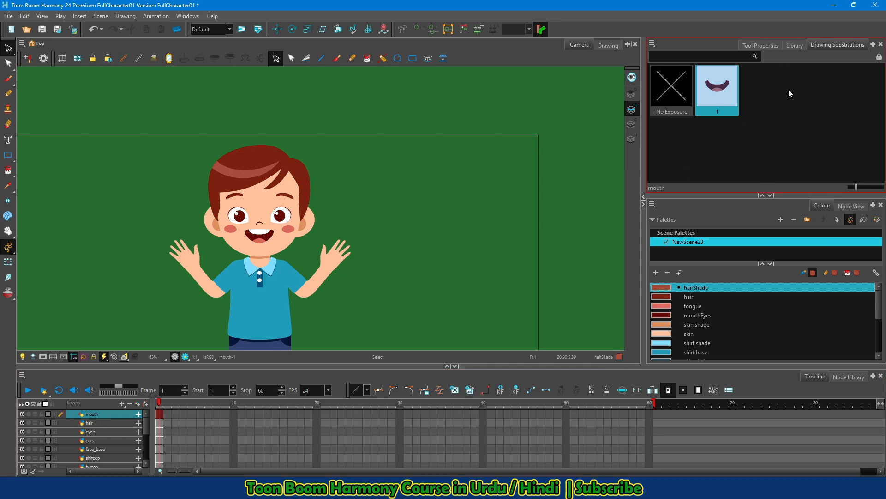
left_click(163, 414)
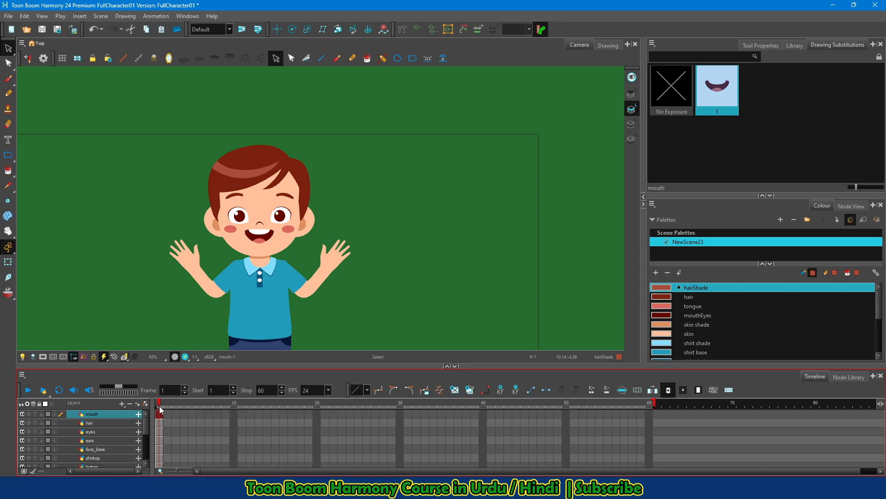
Extend the exposure of all the character's layers, from mouth down to shadow, to frame 30.
left_click_drag(159, 400, 399, 404)
left_click_drag(358, 366, 376, 164)
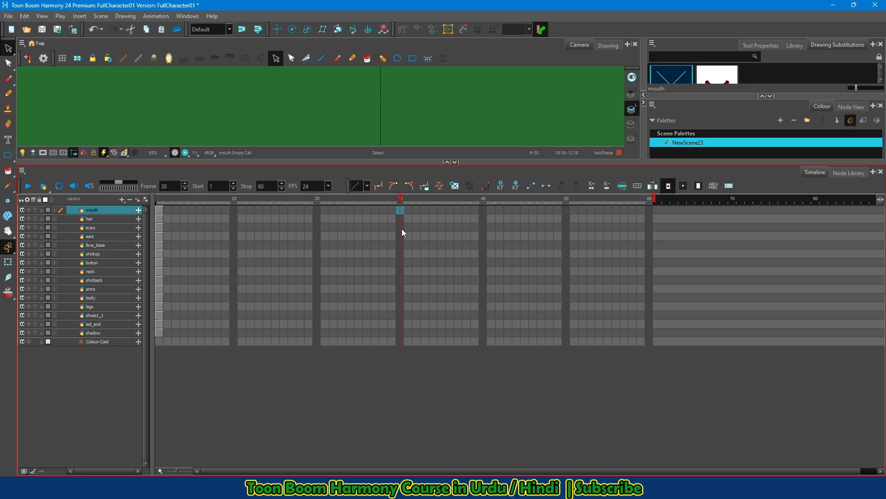
left_click(401, 342, "shift")
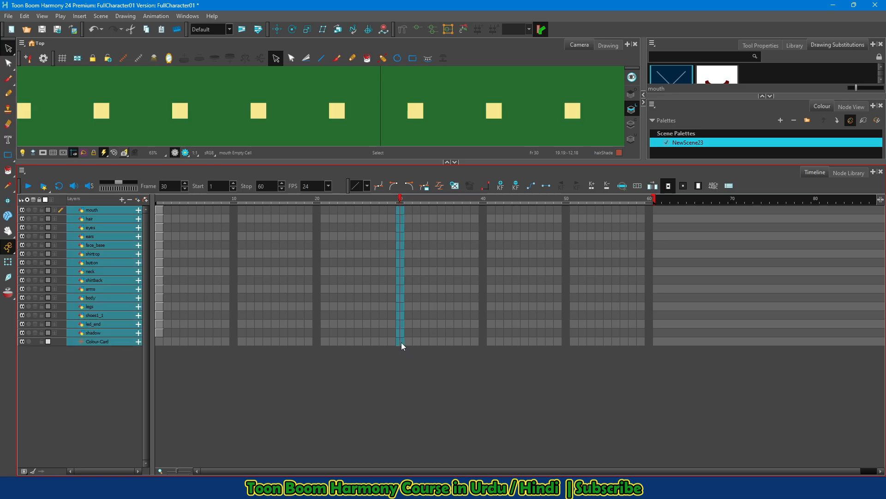
key("F5")
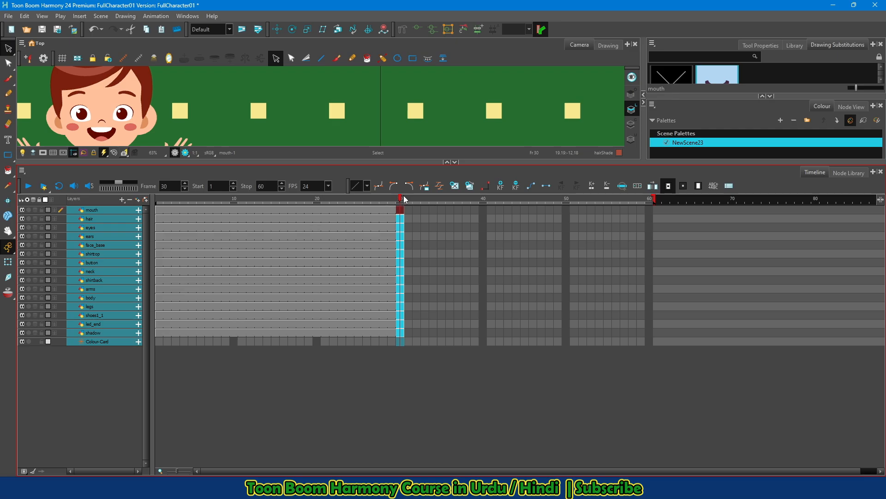
mouse_move(401, 201)
left_mouse_down()
mouse_move(162, 210)
mouse_move(410, 211)
mouse_move(159, 210)
mouse_move(400, 210)
left_mouse_up()
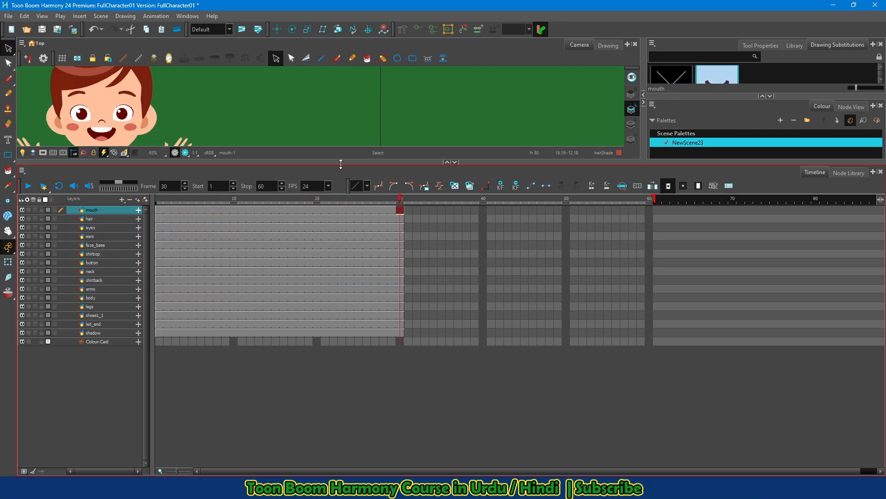
Clear the mouth layer's exposure from frame 2 onward, keeping its drawing only on frame 1.
left_click_drag(337, 277, 337, 373)
left_click(228, 415)
left_click_drag(230, 414, 144, 421)
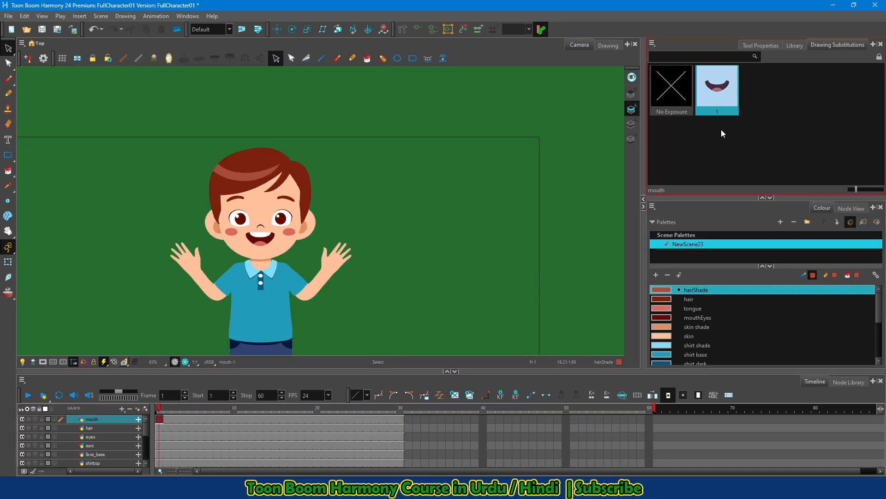
left_click_drag(458, 419, 190, 422)
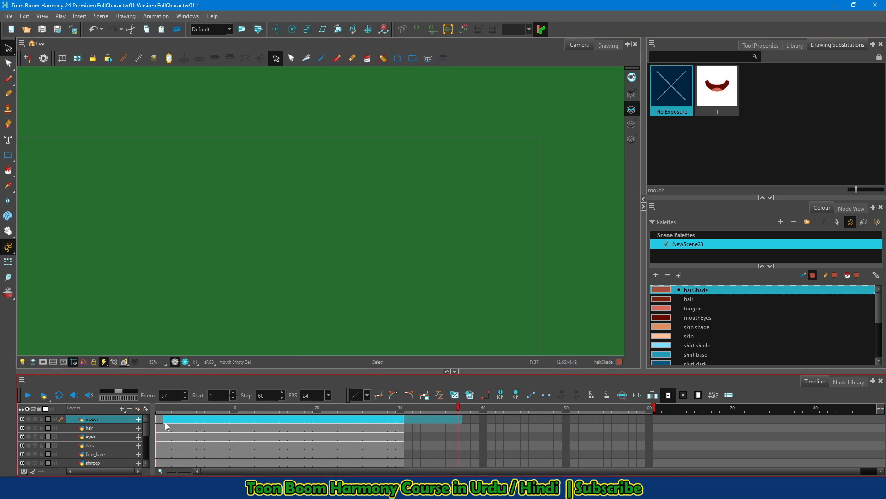
key("Delete")
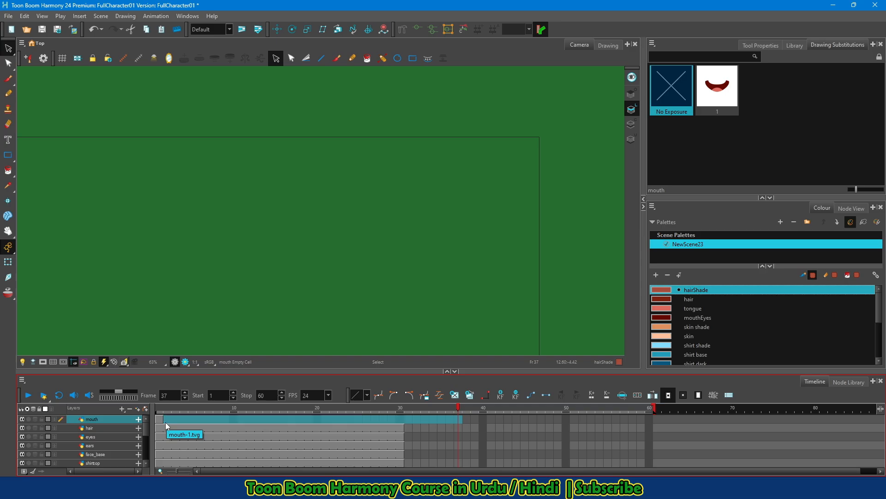
Brush a closed curved smile on frame 2 of the mouth layer, using onion skin only while drawing.
left_click(178, 422)
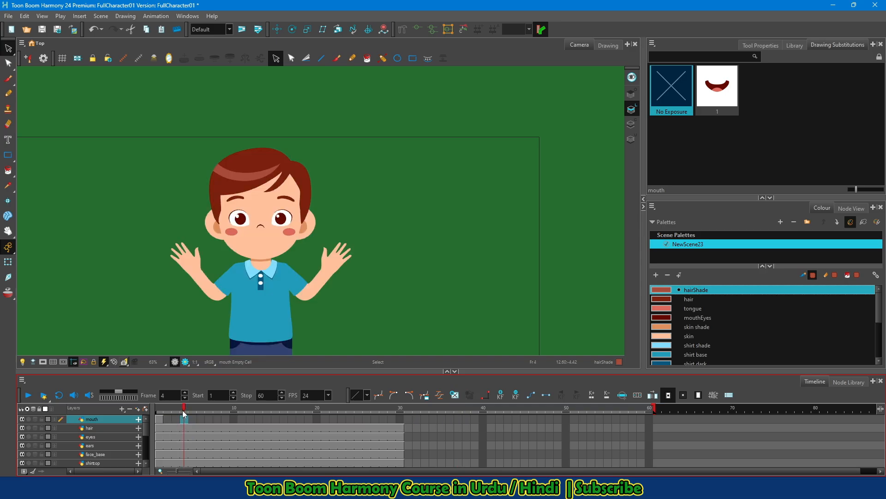
mouse_move(181, 410)
left_mouse_down()
mouse_move(160, 410)
mouse_move(264, 414)
mouse_move(160, 411)
mouse_move(167, 413)
left_mouse_up()
left_click_drag(194, 371, 195, 343)
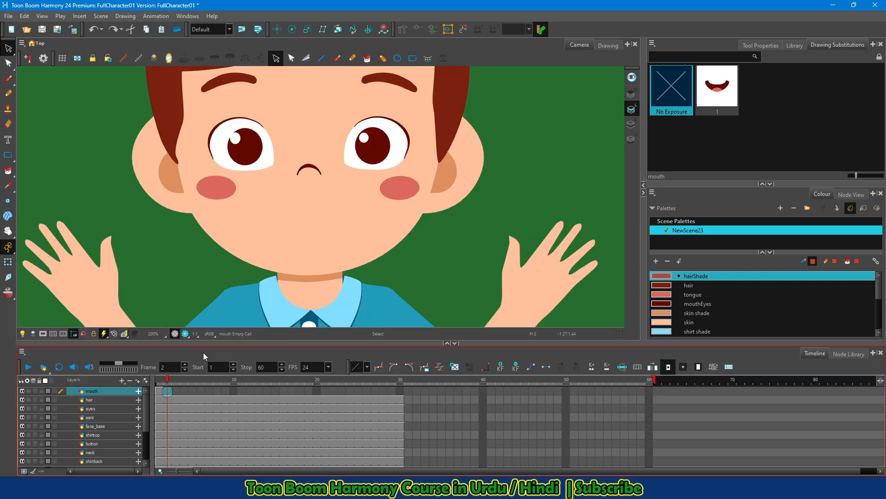
left_click(337, 58)
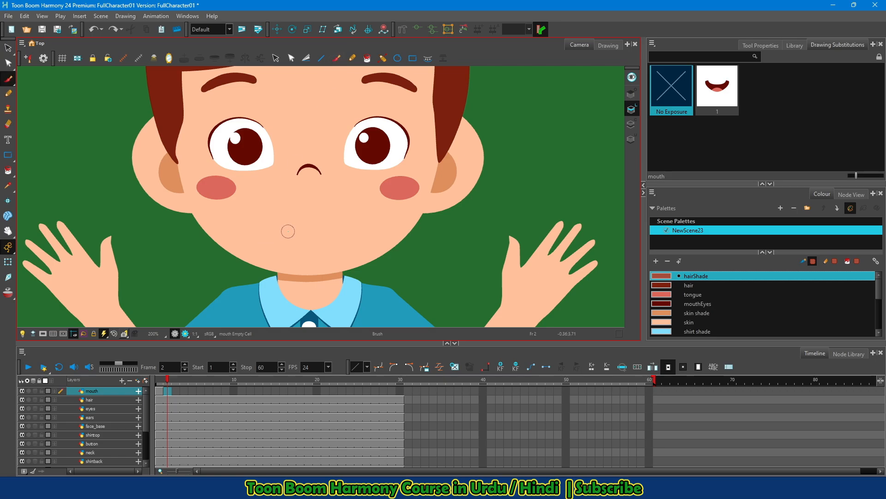
key("i")
key("o")
left_click(36, 391)
mouse_move(267, 196)
left_mouse_down()
mouse_move(303, 211)
mouse_move(354, 196)
left_mouse_up()
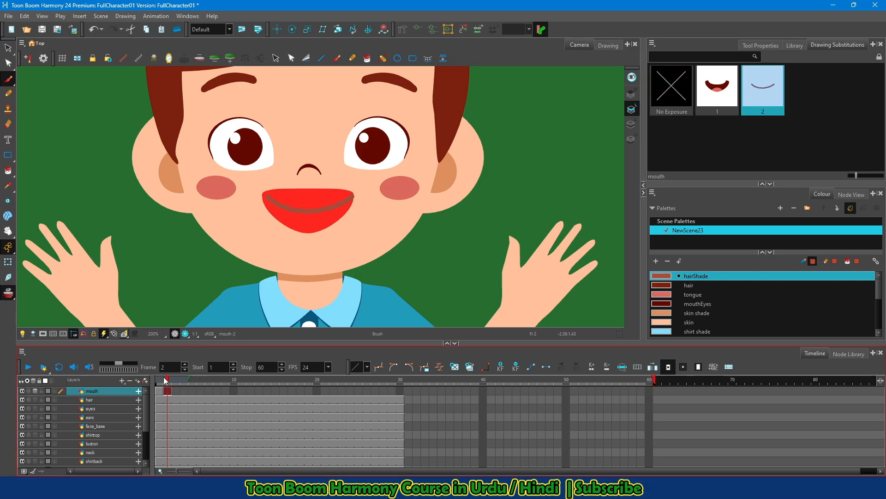
mouse_move(167, 381)
left_mouse_down()
mouse_move(159, 382)
mouse_move(168, 381)
left_mouse_up()
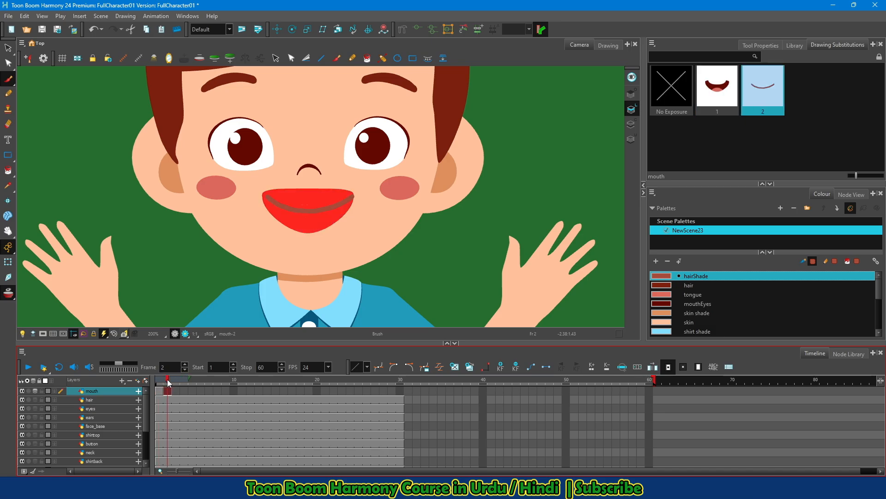
left_click(34, 390)
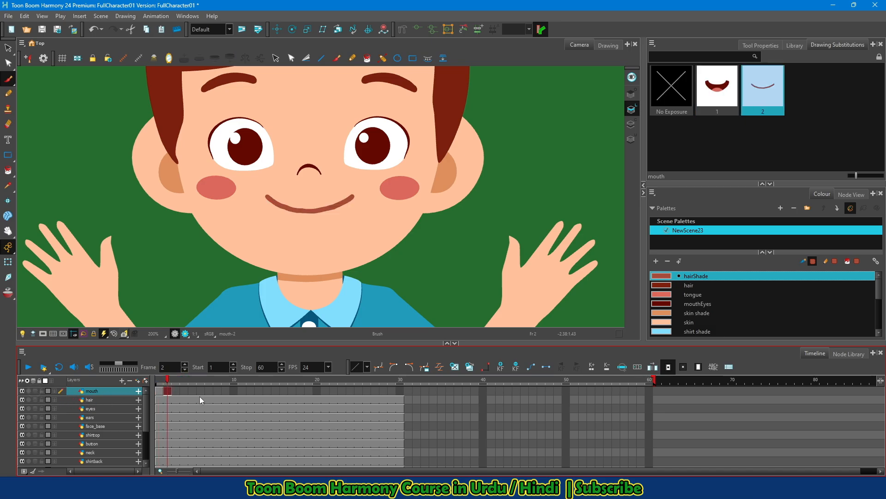
Brush an outlined toothy grin on frame 3 of the mouth layer, using onion skin only while drawing.
mouse_move(168, 381)
left_mouse_down()
mouse_move(158, 382)
mouse_move(167, 382)
left_mouse_up()
left_click(176, 381)
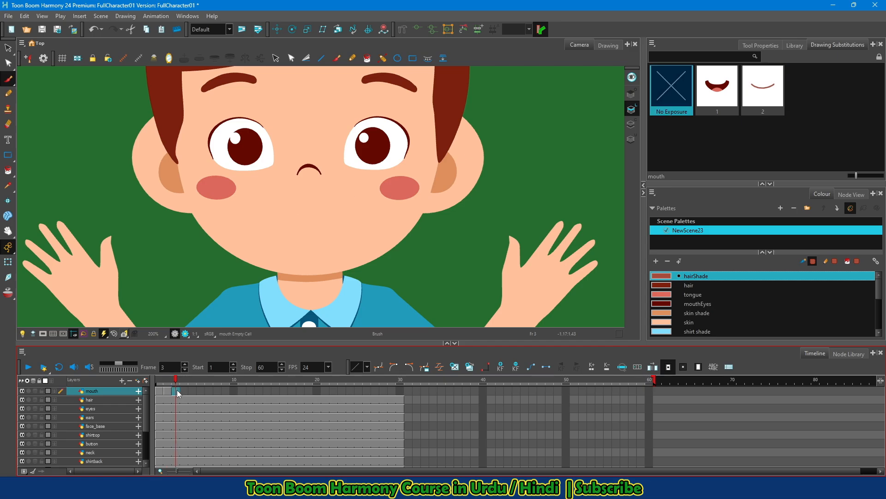
left_click(36, 390)
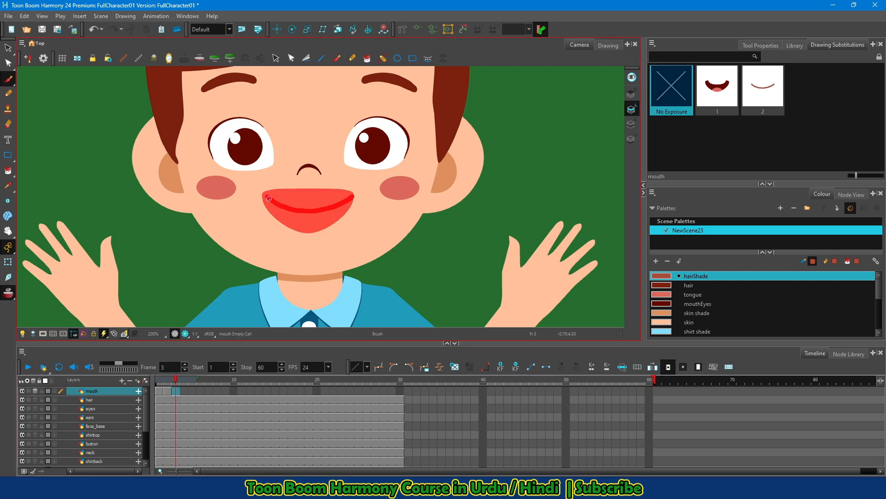
mouse_move(268, 199)
left_mouse_down()
mouse_move(324, 193)
mouse_move(354, 201)
mouse_move(268, 202)
mouse_move(279, 211)
left_mouse_up()
mouse_move(291, 195)
left_mouse_down()
mouse_move(289, 215)
mouse_move(303, 216)
left_mouse_up()
left_click_drag(315, 194, 314, 217)
mouse_move(330, 195)
left_mouse_down()
mouse_move(327, 213)
mouse_move(339, 210)
left_mouse_up()
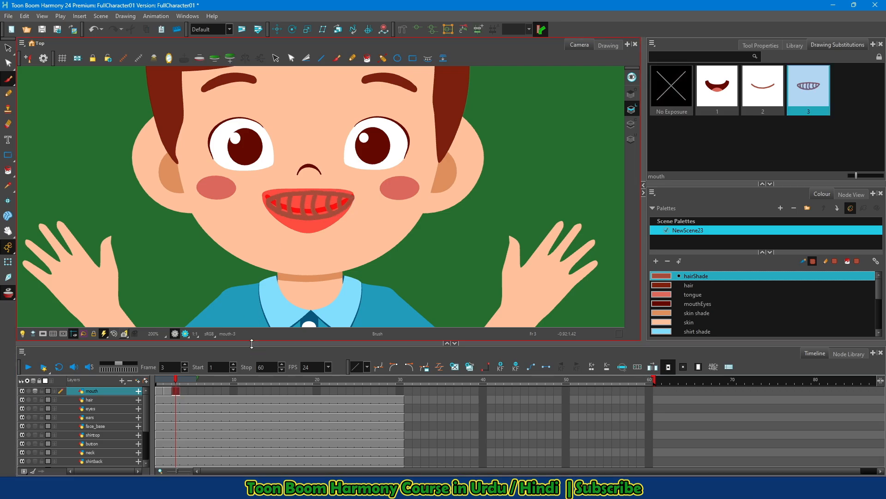
left_click(34, 391)
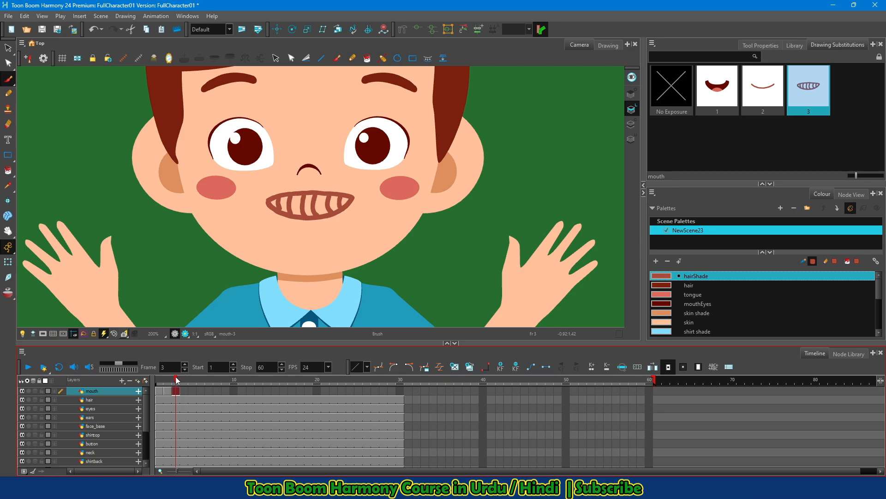
Scrub the timeline from frame 1 to frame 16 and back to review the mouth drawings.
left_click(159, 380)
left_click_drag(159, 379, 284, 383)
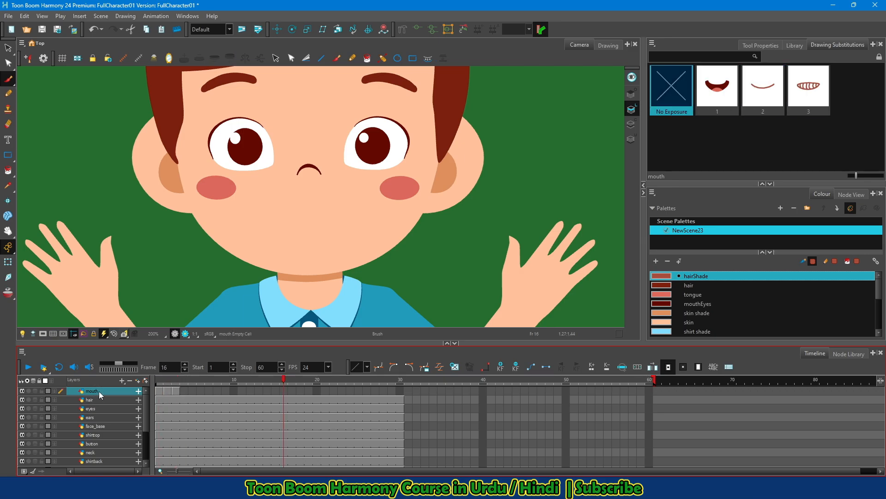
left_click_drag(200, 388, 160, 390)
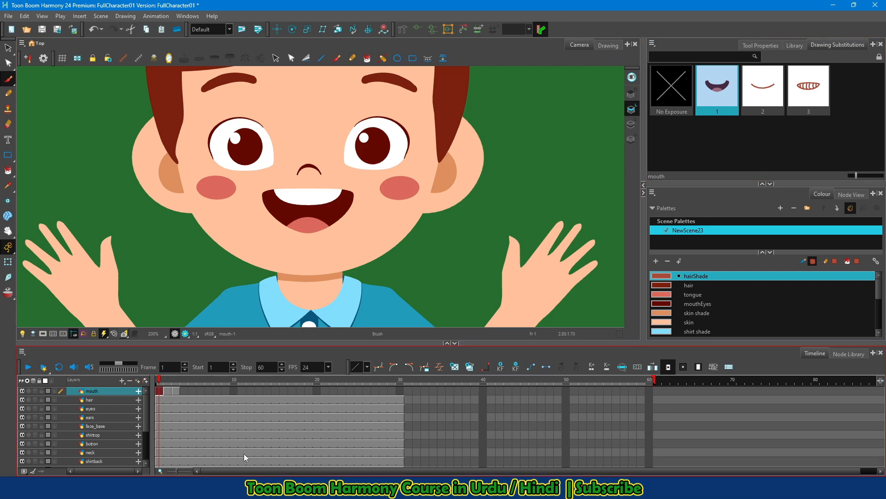
Clear the exposures of all three mouth drawings from the start of the mouth layer.
left_click_drag(201, 390, 161, 390)
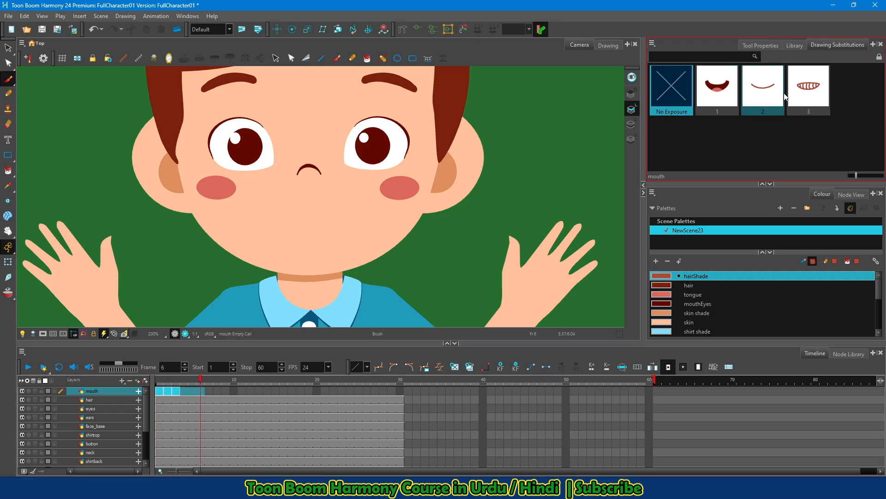
left_click(242, 390)
left_click_drag(175, 391, 160, 391)
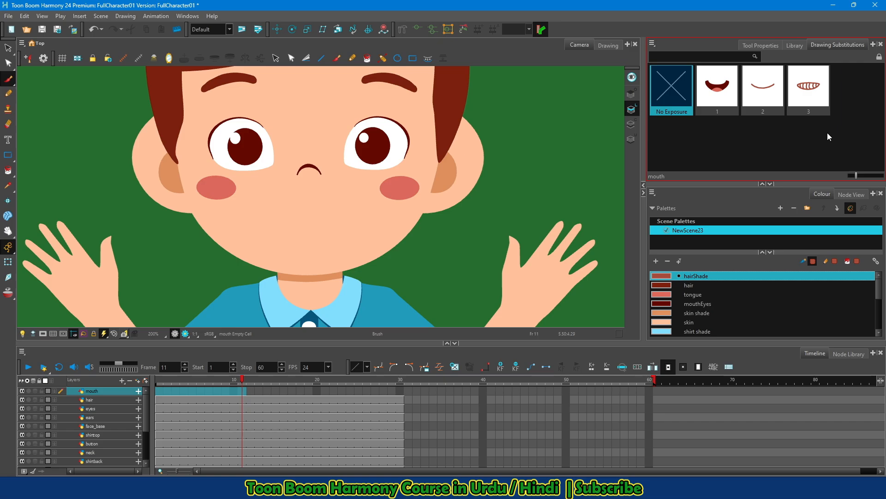
left_click(220, 393)
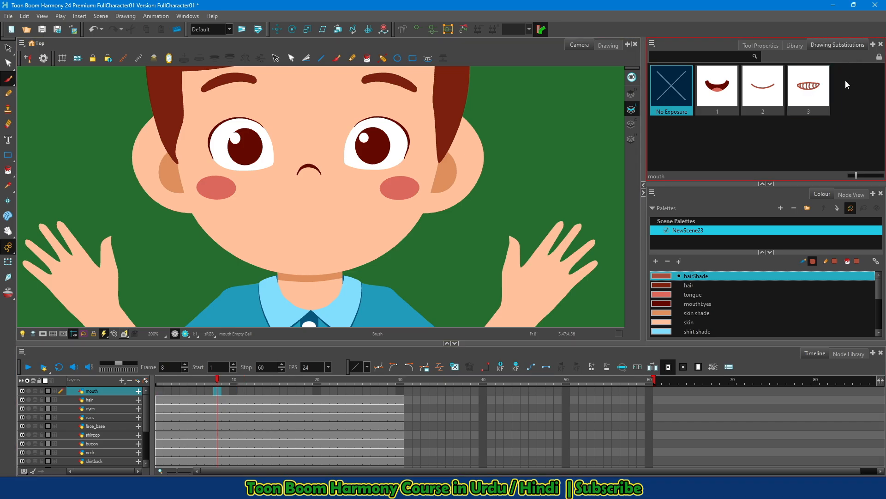
Add a vector drawing layer named Drawing above the mouth layer and enable solo mode on it.
left_click(96, 392)
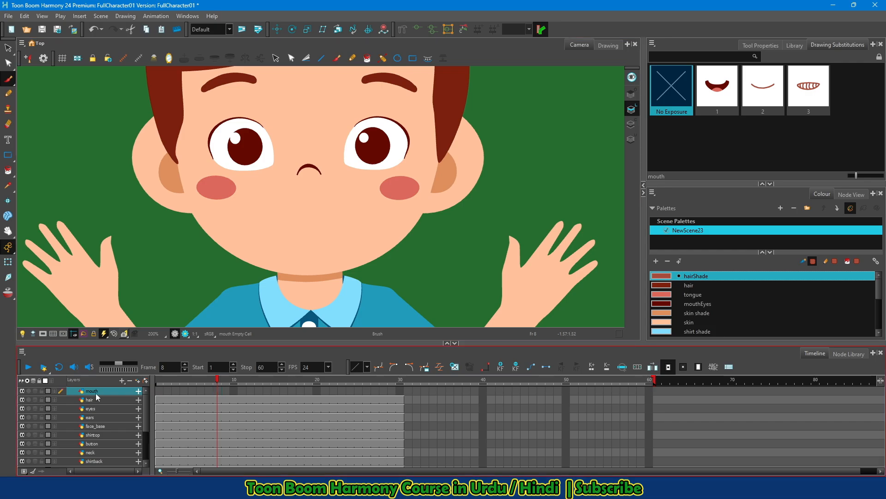
key("ctrl+r")
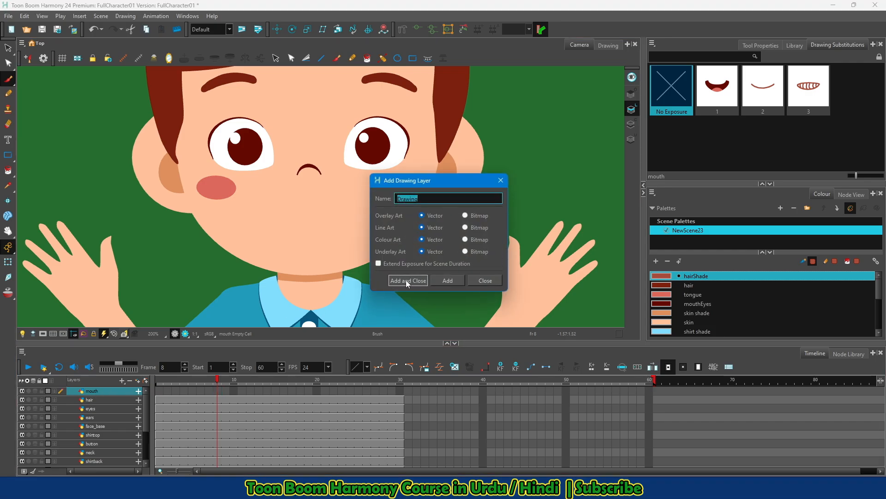
left_click(406, 280)
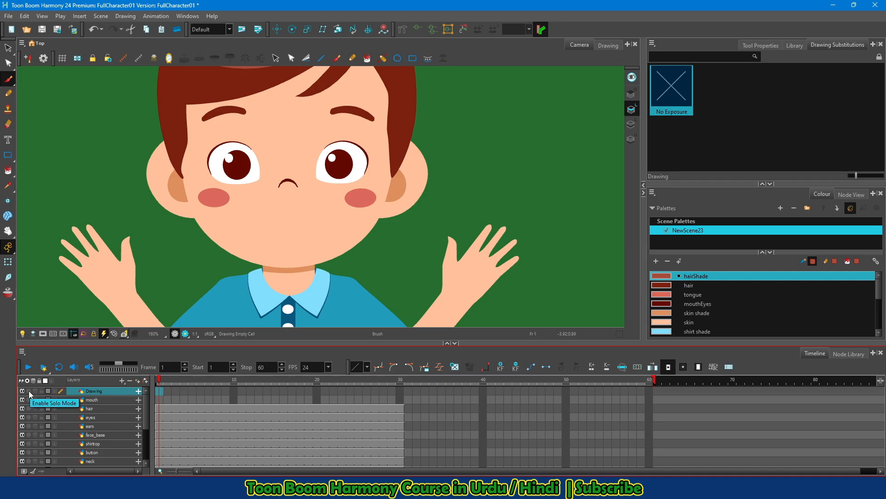
left_click(29, 391)
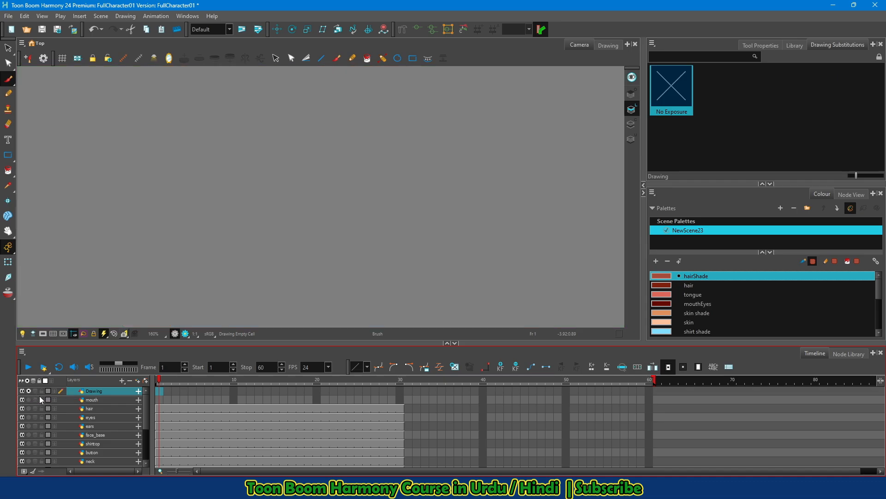
scroll(52, 448, "down", 3)
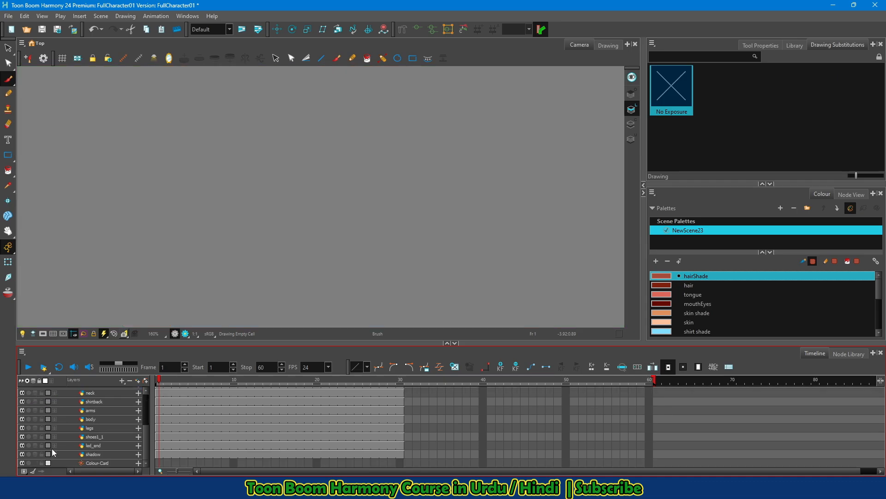
Enable the Colour-Card layer so its green background shows, and return to the Drawing layer for drawing.
left_click(29, 463)
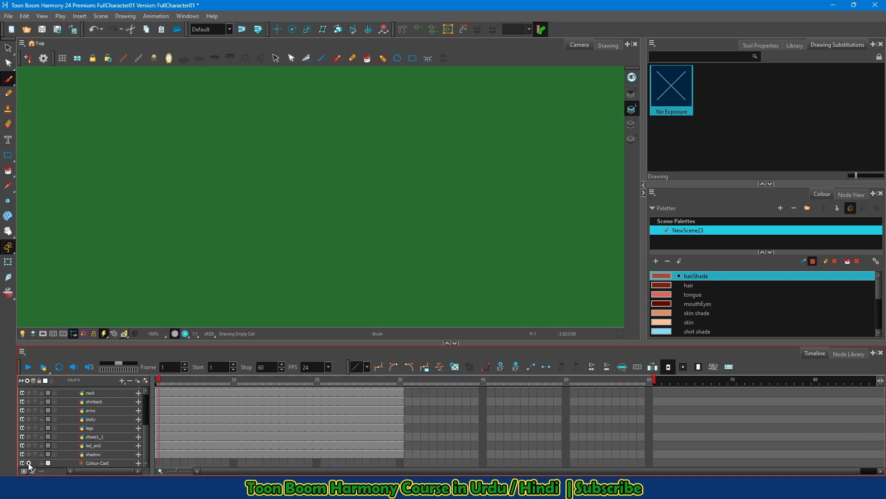
scroll(136, 389, "up", 3)
left_click(134, 391)
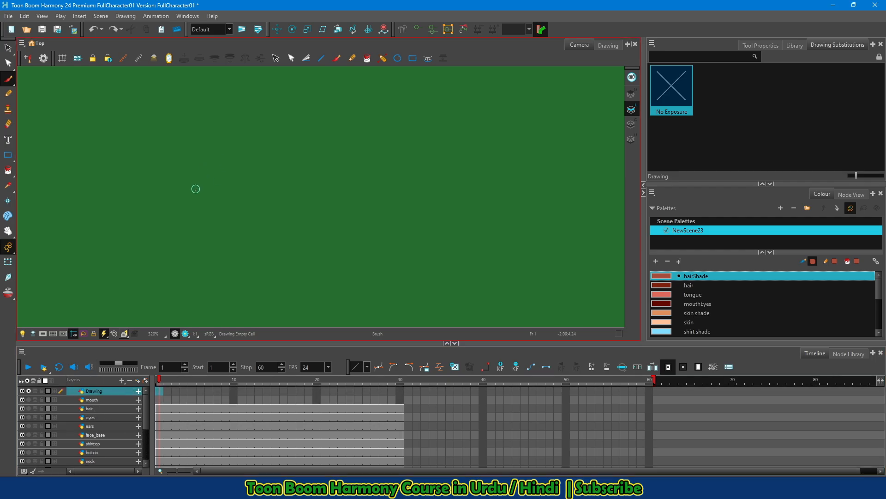
Brush the numerals 1 to 5 on frames 1 to 5 of the Drawing layer, one numeral per frame.
left_click_drag(215, 160, 217, 210)
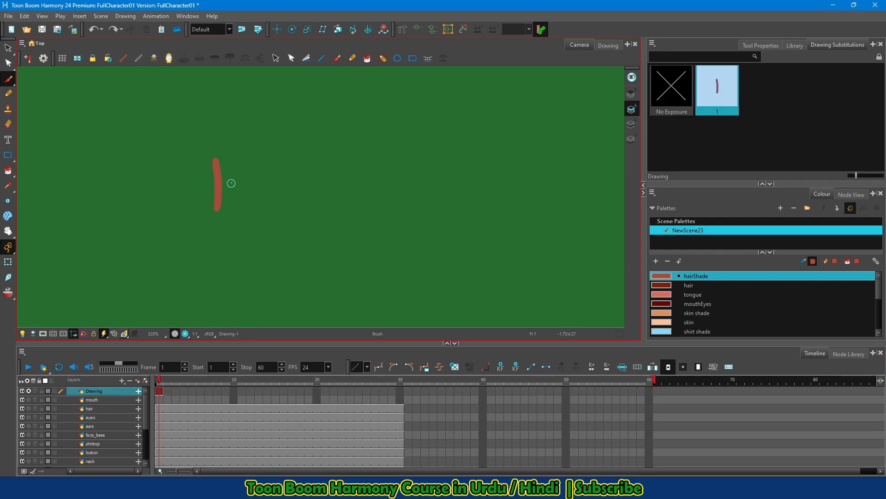
key("period")
mouse_move(207, 160)
left_mouse_down()
mouse_move(242, 179)
mouse_move(226, 176)
mouse_move(213, 194)
left_mouse_up()
key("period")
key("period")
mouse_move(229, 152)
left_mouse_down()
mouse_move(244, 217)
mouse_move(239, 206)
left_mouse_up()
key("period")
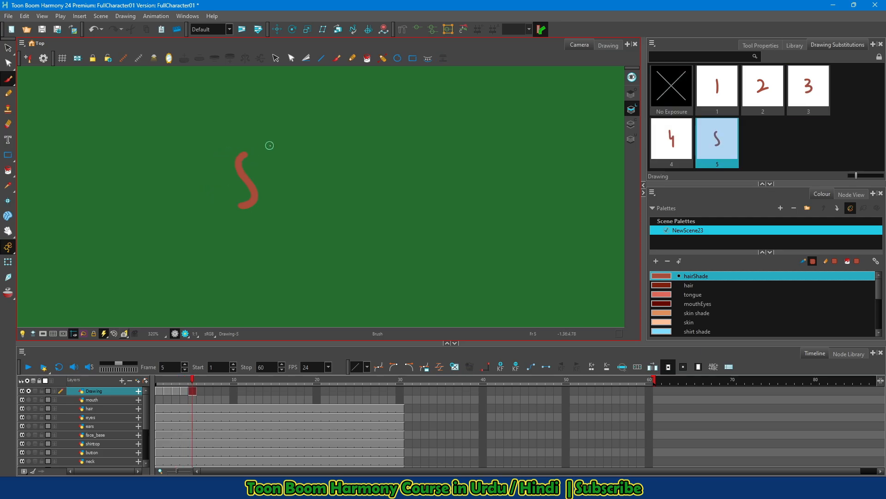
Brush the numerals 6 to 10 on frames 6 to 10 of the Drawing layer and scrub the timeline to review them.
key("period")
left_click_drag(262, 149, 240, 187)
key("period")
left_click_drag(254, 154, 275, 199)
key("period")
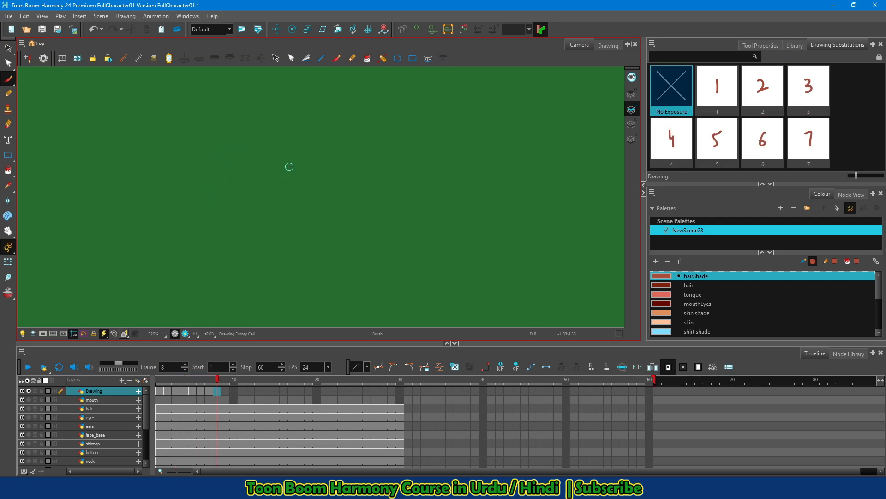
left_click_drag(280, 153, 291, 200)
key("period")
key("period")
left_click_drag(285, 147, 290, 194)
left_click_drag(318, 157, 316, 155)
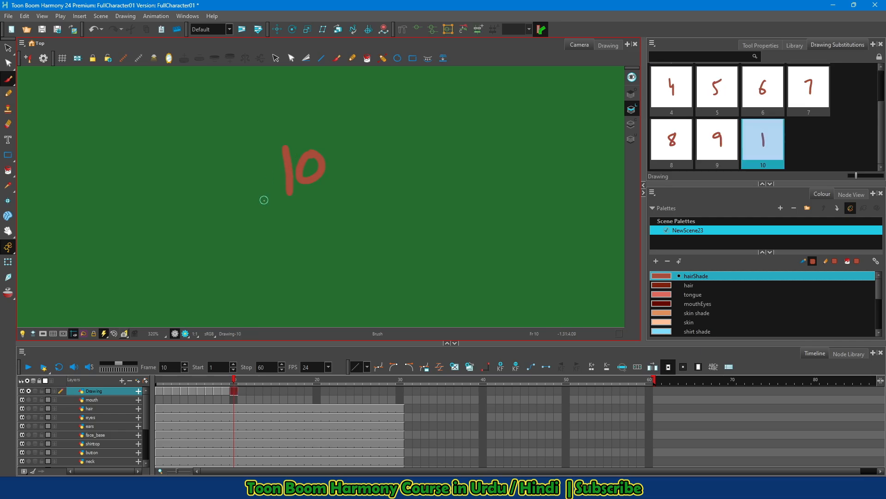
mouse_move(234, 379)
left_mouse_down()
mouse_move(167, 382)
mouse_move(234, 380)
left_mouse_up()
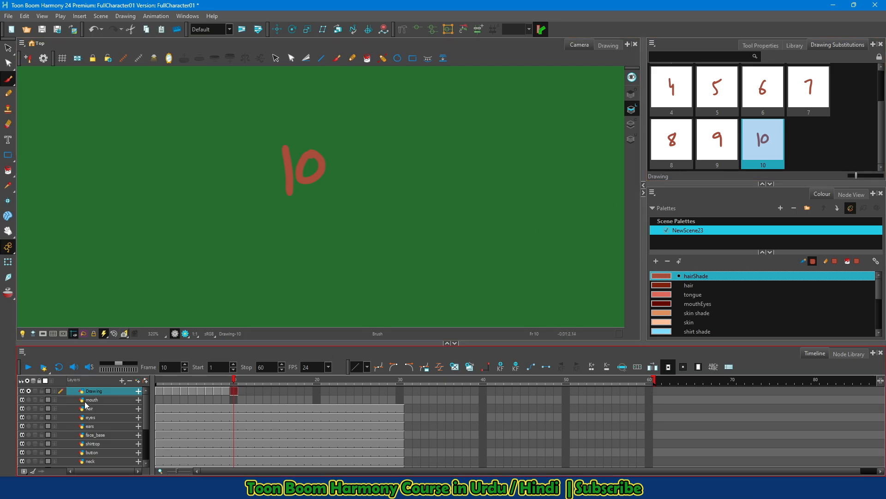
Delete the Drawing layer with its numerals and select the first frame of the mouth layer.
left_click(129, 380)
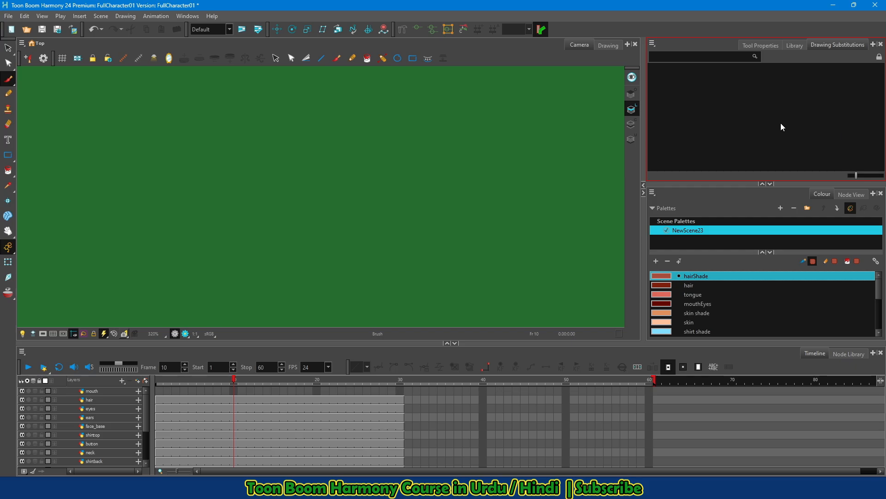
left_click(164, 392)
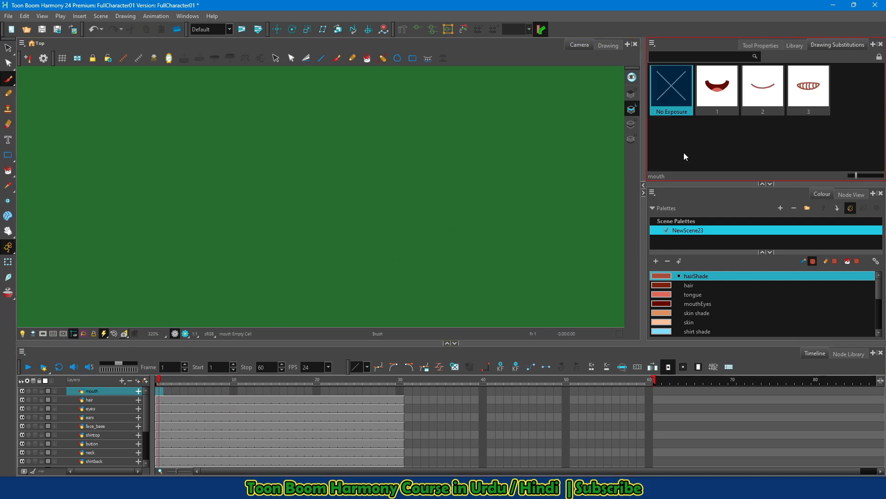